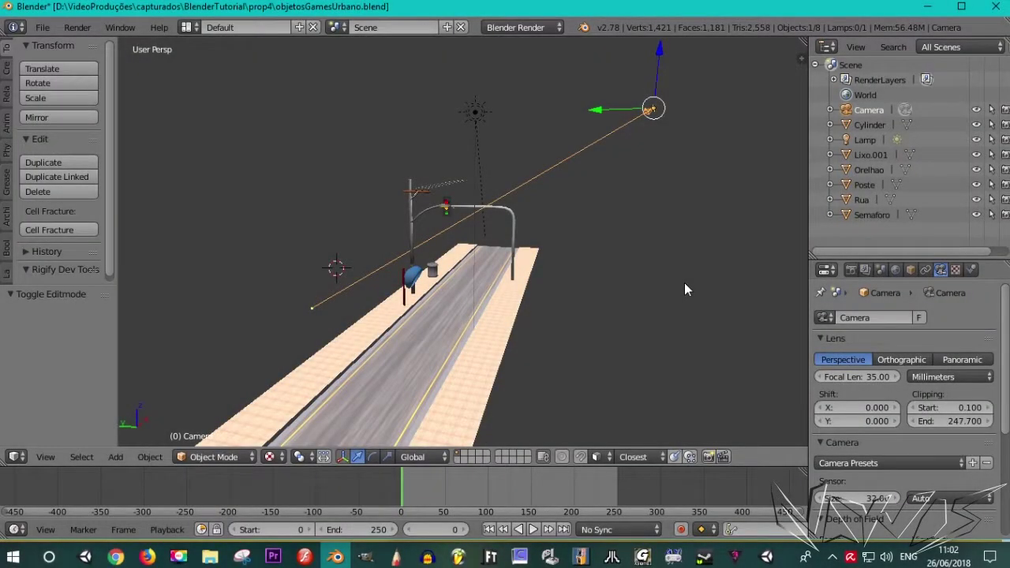
Step: From camera view, fly-walk past the phone booth, traffic light and trash can, then cancel the walk
key("KP_0")
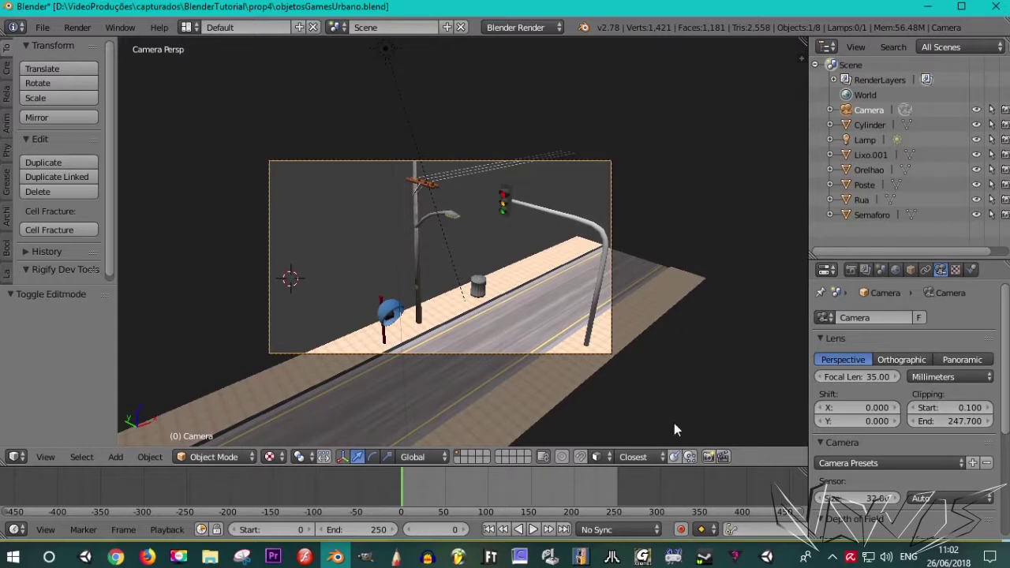
key("shift+f")
key("w")
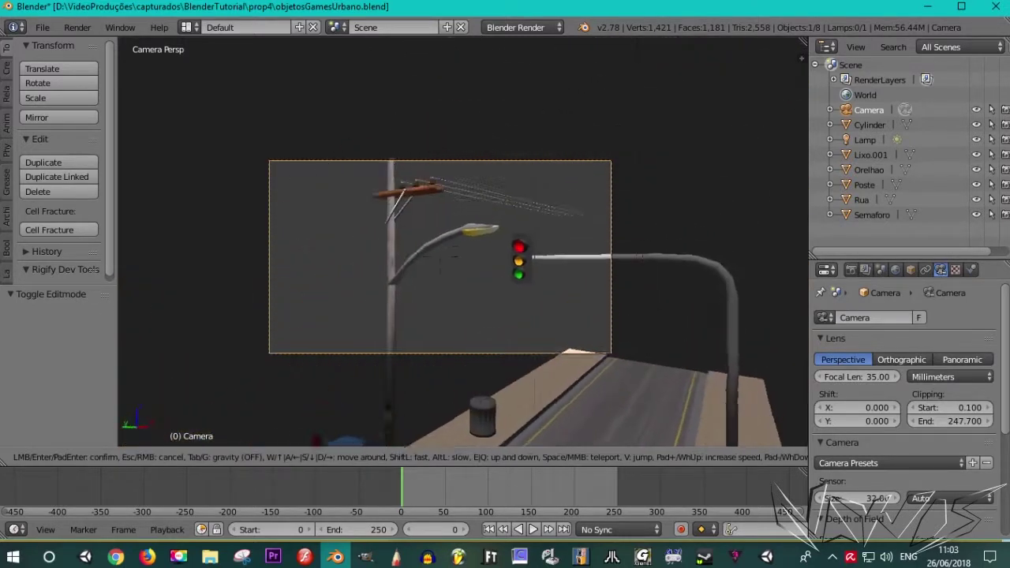
key("w")
key("w")
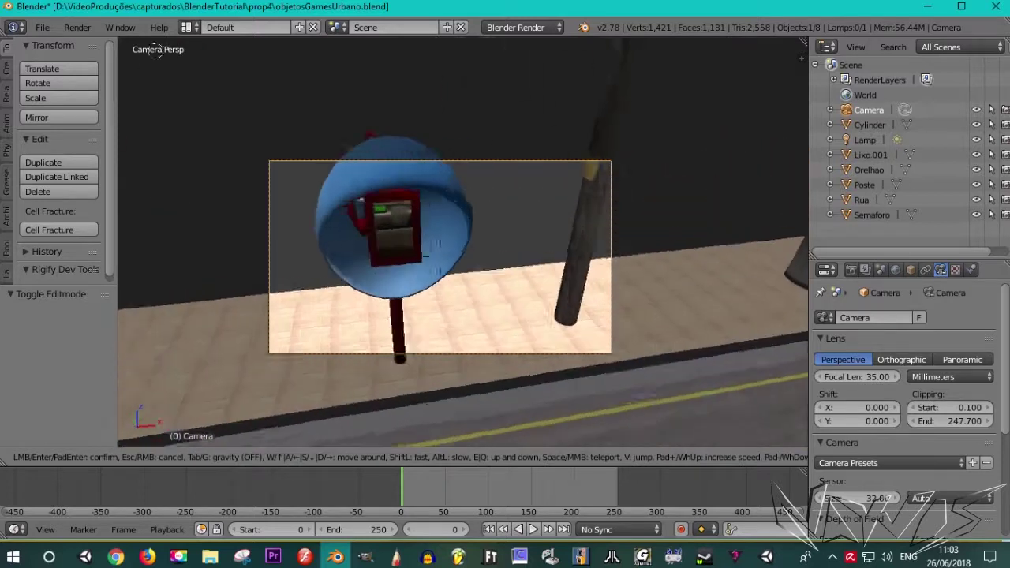
key("w")
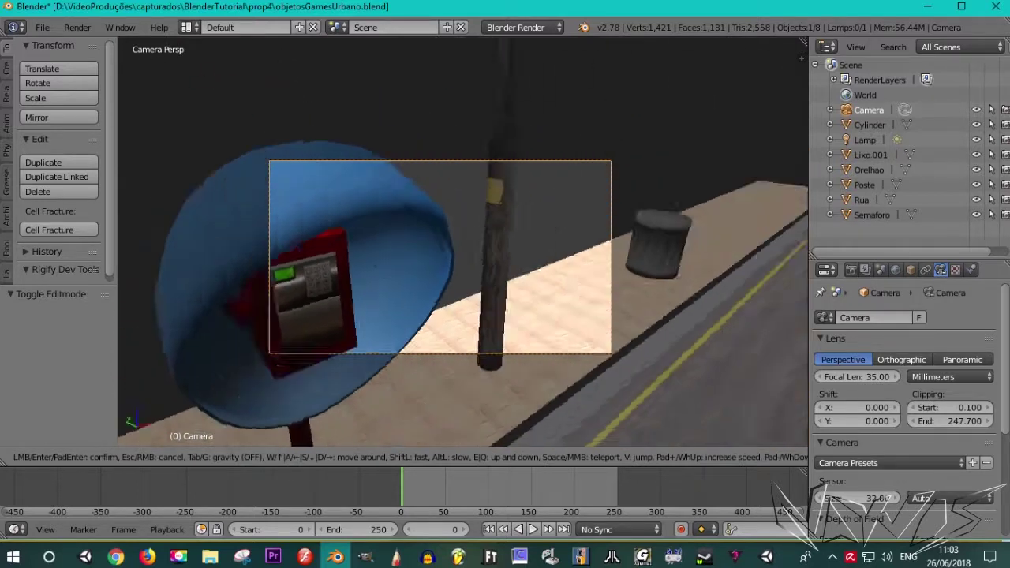
key("w")
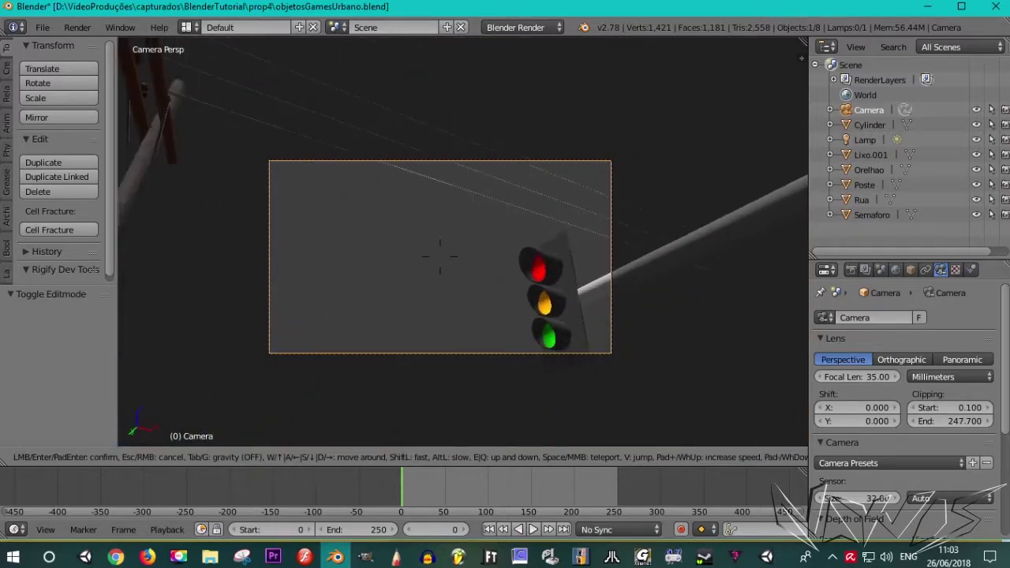
key("s")
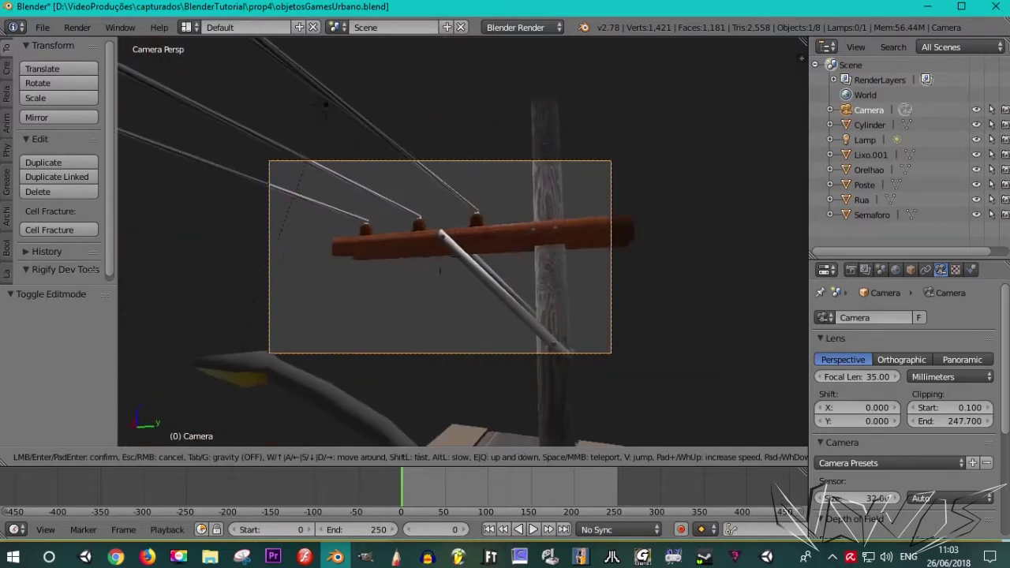
key("w")
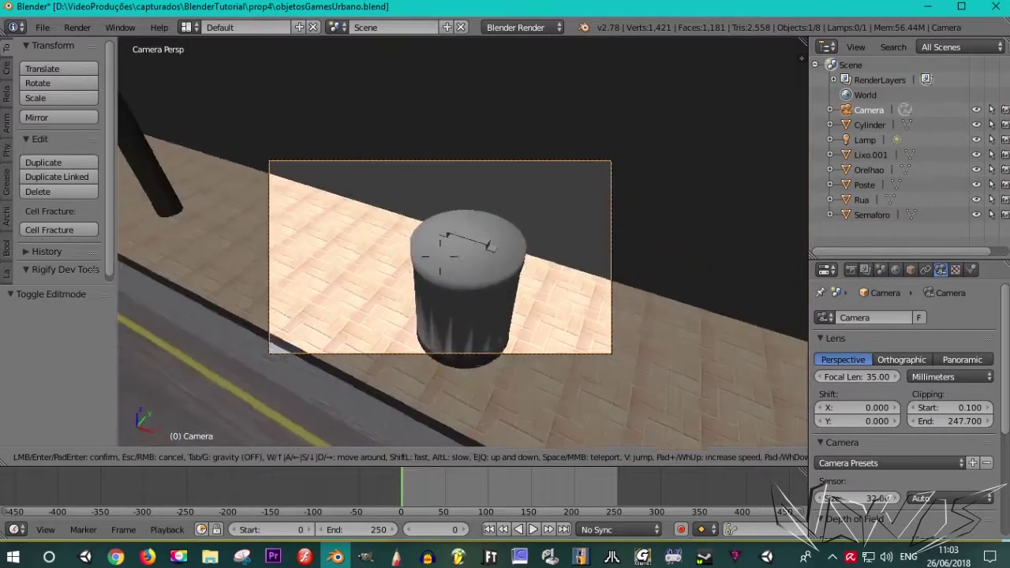
key("Escape")
right_click(486, 282)
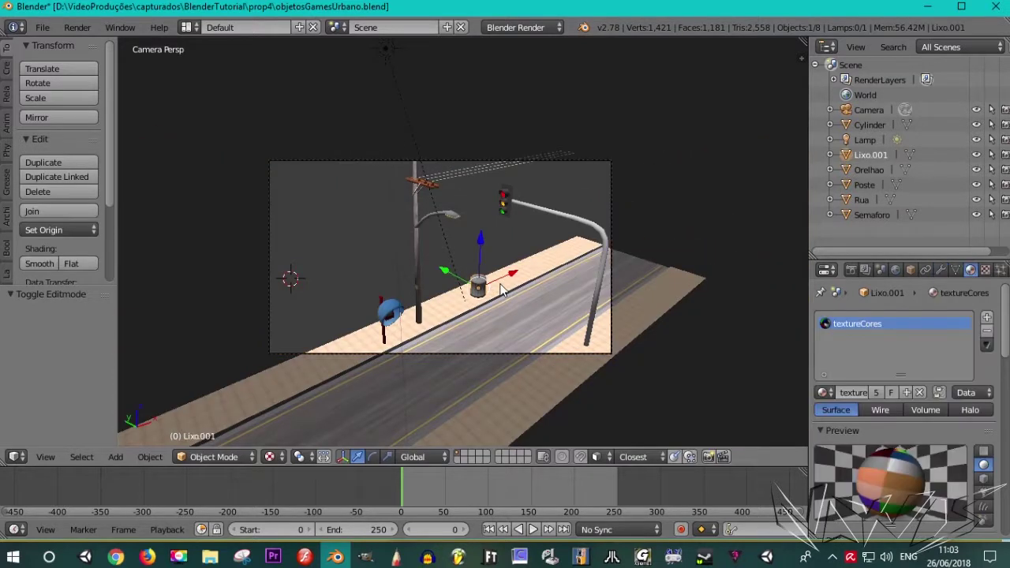
key("KP_Decimal")
scroll(501, 287, "down", 4)
mouse_move(519, 281)
middle_mouse_down()
mouse_move(338, 311)
mouse_move(286, 280)
middle_mouse_up()
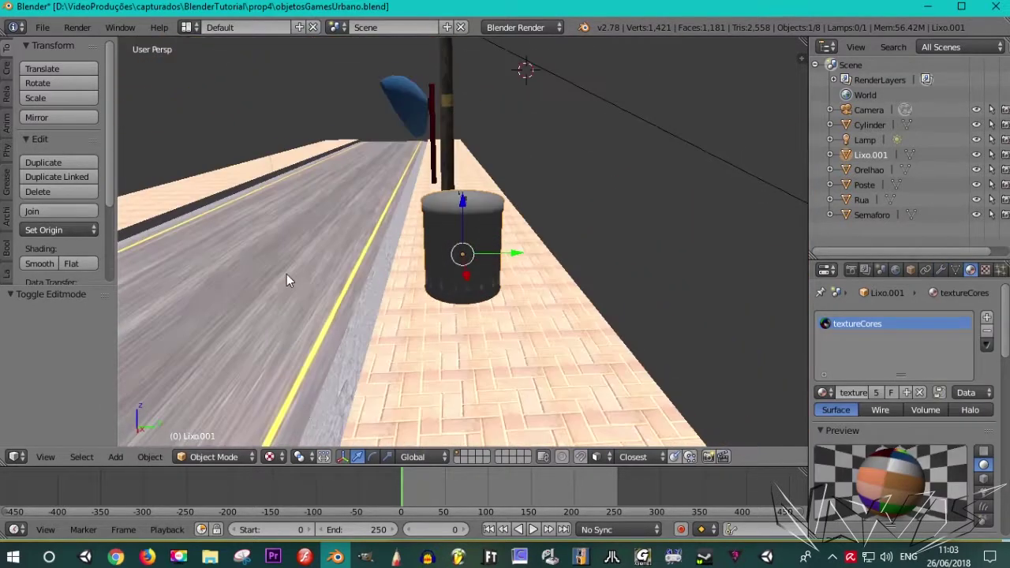
right_click(286, 274)
mouse_move(412, 390)
middle_mouse_down()
mouse_move(530, 430)
mouse_move(585, 314)
mouse_move(562, 322)
mouse_move(480, 310)
mouse_move(285, 202)
mouse_move(171, 154)
middle_mouse_up()
scroll(584, 314, "up", 3)
right_click(497, 82)
key("KP_Decimal")
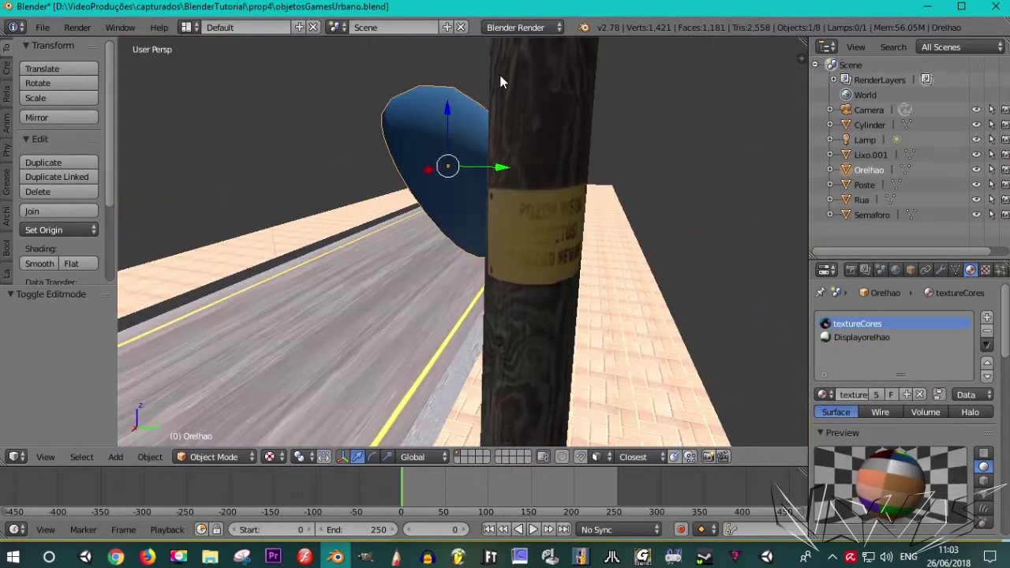
middle_click_drag(386, 140, 597, 129)
scroll(518, 166, "up", 2)
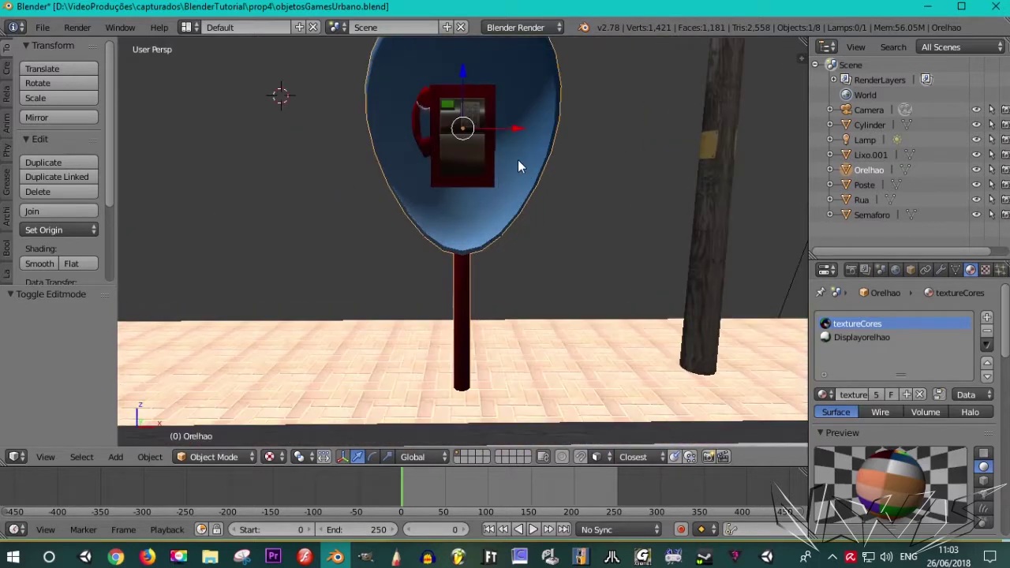
mouse_move(517, 159)
middle_mouse_down()
mouse_move(493, 486)
mouse_move(567, 314)
mouse_move(461, 247)
middle_mouse_up()
right_click(567, 314)
key("KP_Decimal")
scroll(462, 247, "down", 5)
mouse_move(480, 350)
middle_mouse_down()
mouse_move(466, 418)
mouse_move(341, 394)
mouse_move(387, 374)
mouse_move(437, 267)
mouse_move(314, 120)
mouse_move(381, 177)
mouse_move(513, 195)
mouse_move(613, 148)
middle_mouse_up()
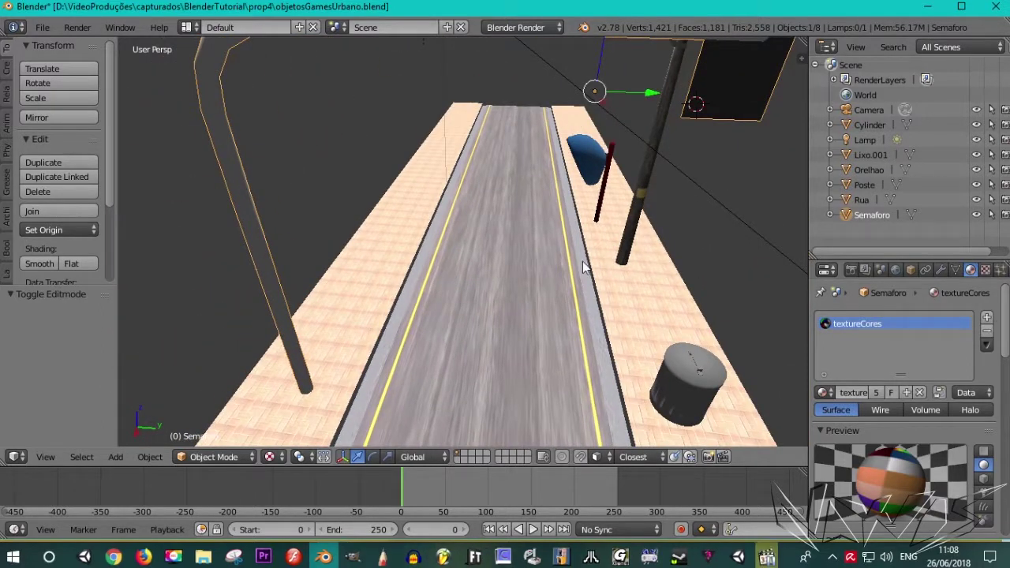
Step: Inspect a face of the traffic light mesh in Edit Mode, then return to Object Mode
key("Tab")
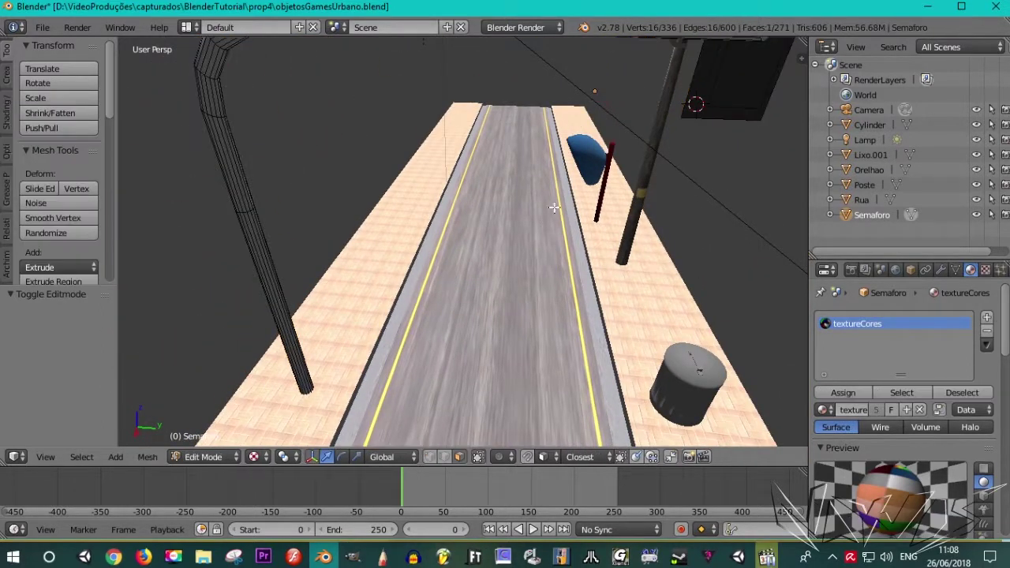
mouse_move(586, 259)
middle_mouse_down()
mouse_move(647, 192)
mouse_move(659, 154)
mouse_move(586, 255)
middle_mouse_up()
scroll(528, 244, "up", 2)
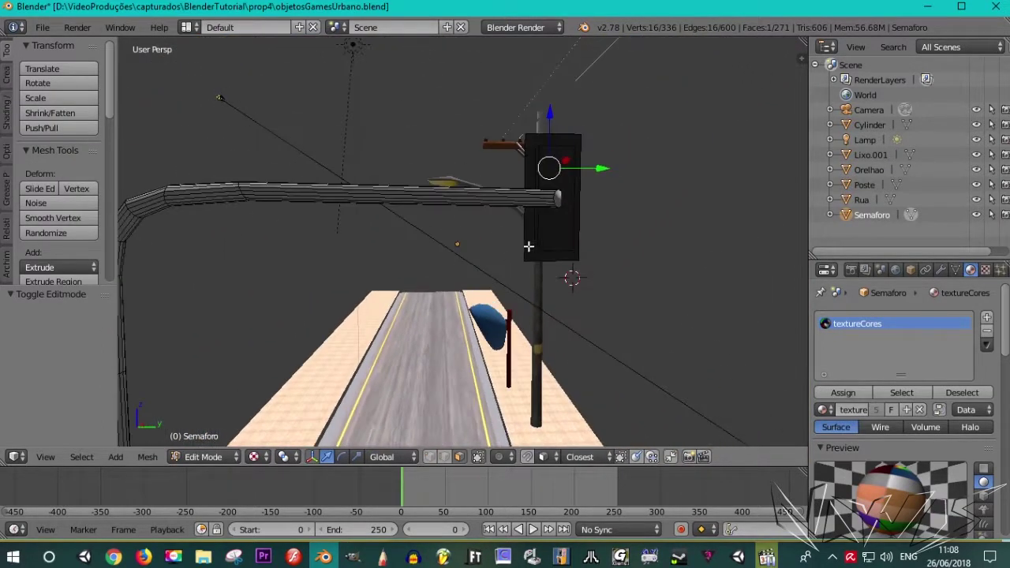
scroll(527, 236, "up", 2)
mouse_move(528, 237)
middle_mouse_down()
mouse_move(528, 226)
mouse_move(390, 235)
mouse_move(300, 170)
mouse_move(387, 237)
mouse_move(601, 250)
mouse_move(642, 207)
middle_mouse_up()
right_click(301, 171)
key("Tab")
Step: Edit the Orelhao phone booth mesh and check that its display face uses Displayorelhao
right_click(593, 94)
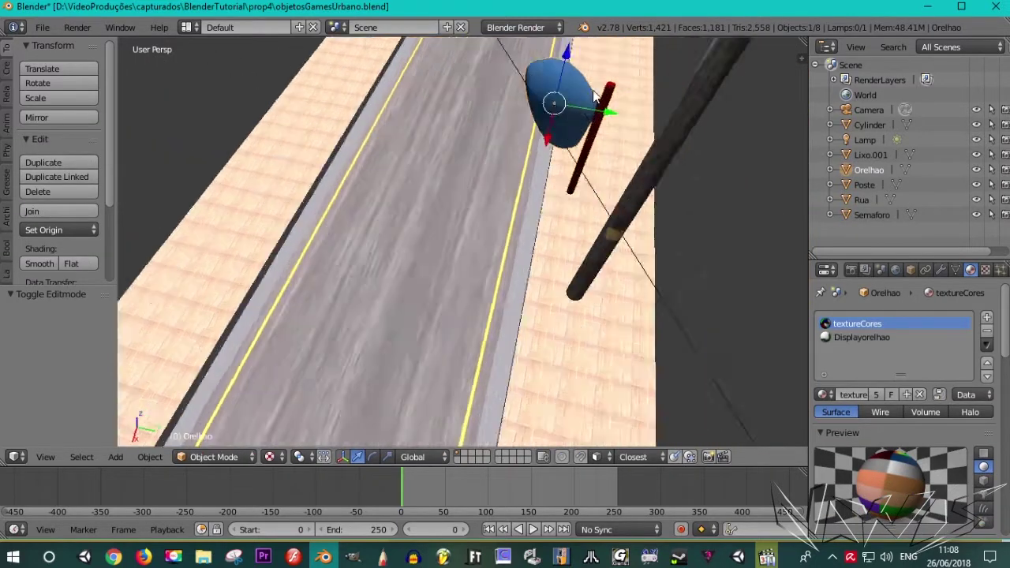
key("KP_Decimal")
key("Tab")
middle_click_drag(483, 146, 494, 137)
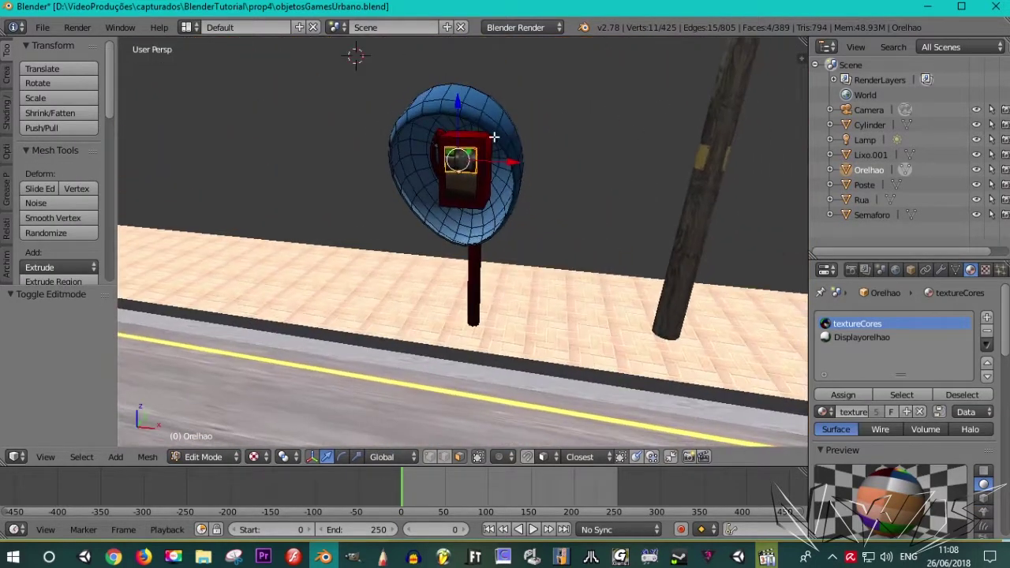
scroll(494, 138, "up", 2)
right_click(478, 119)
right_click(474, 79)
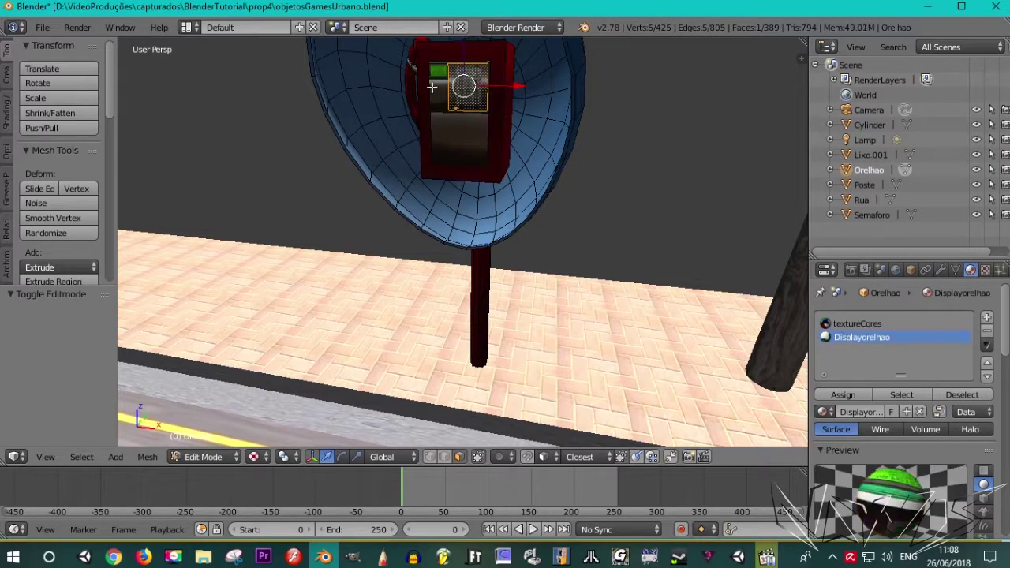
mouse_move(449, 64)
middle_mouse_down()
mouse_move(541, 131)
mouse_move(663, 139)
mouse_move(473, 180)
mouse_move(275, 147)
middle_mouse_up()
key("KP_Decimal")
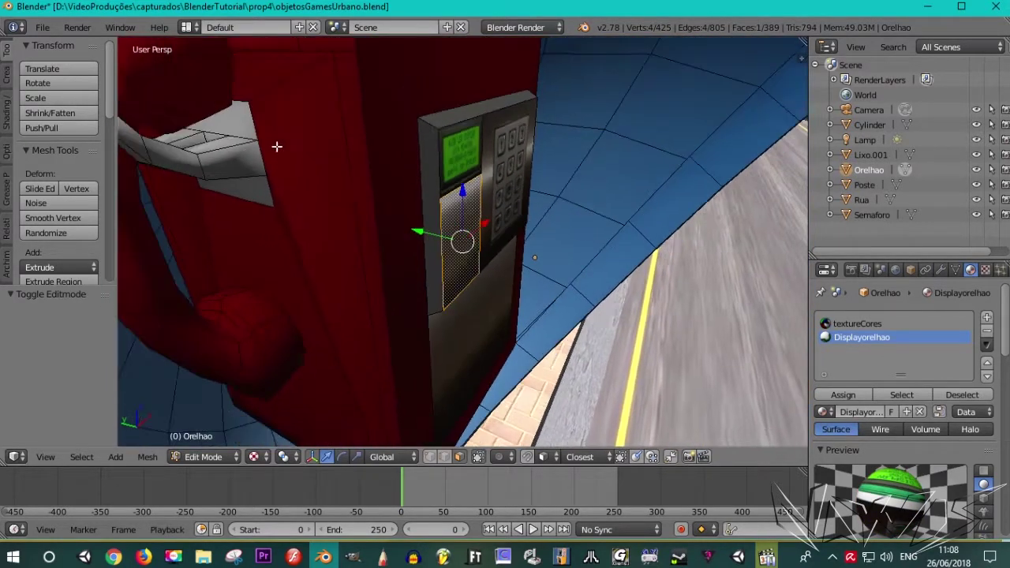
Step: Select the phone booth's handset face to confirm it uses textureCores
right_click(240, 156)
key("KP_Decimal")
scroll(422, 189, "down", 5)
scroll(422, 189, "down", 1)
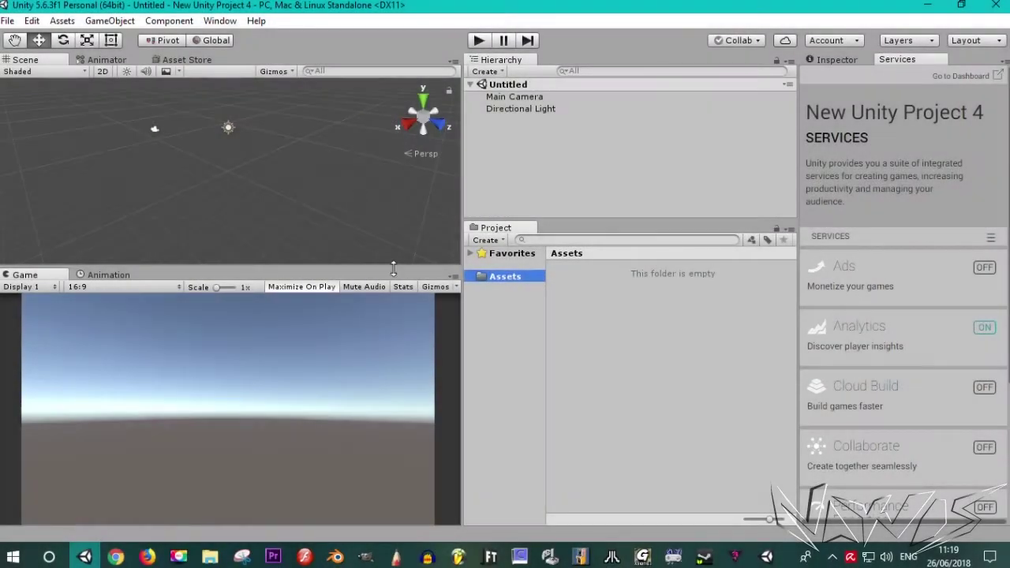
Step: From the Prop4 folder, drag the textures folder and objetosGamesUrbano.fbx into Unity's Assets
left_click(213, 561)
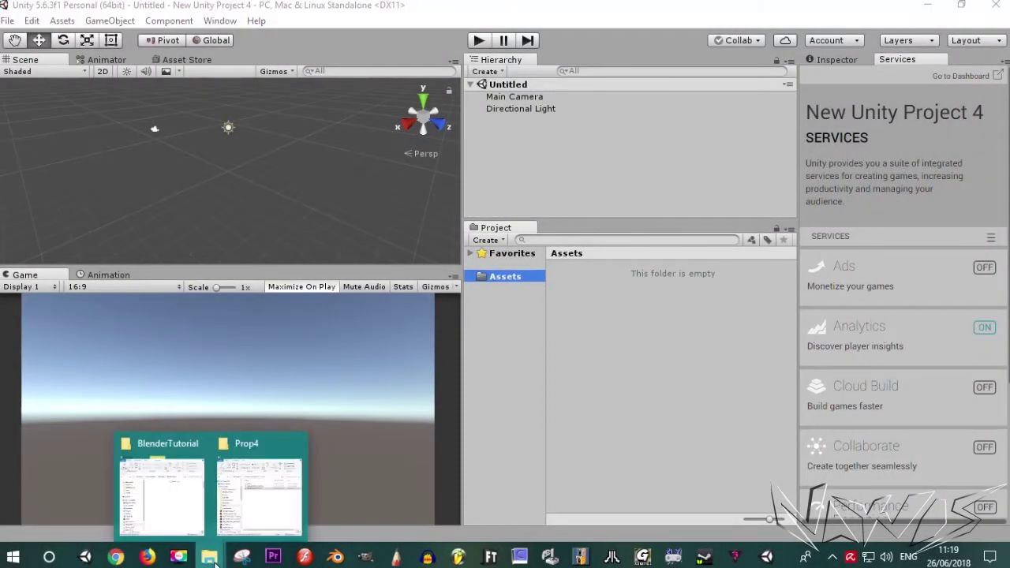
left_click(249, 505)
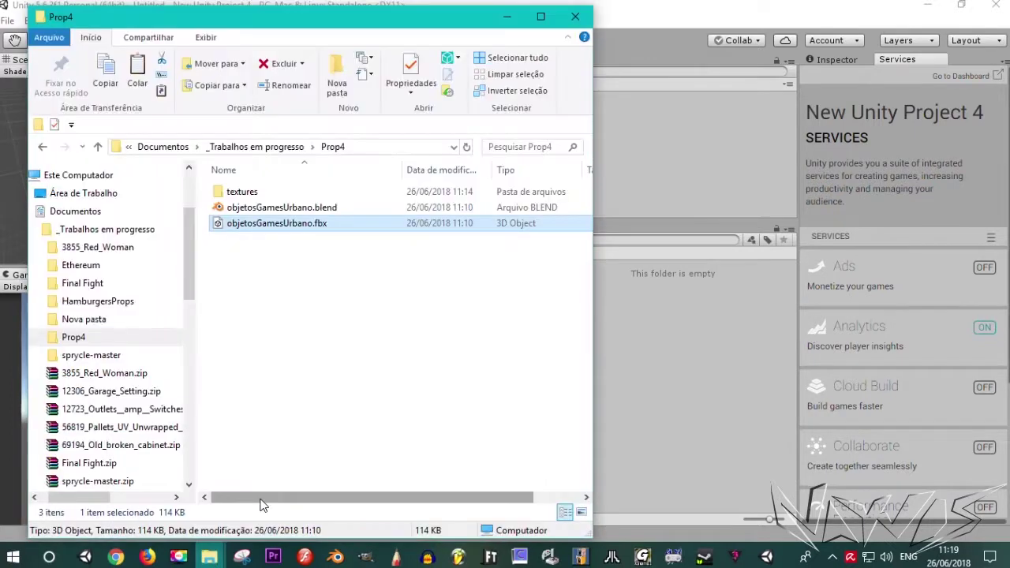
left_click(239, 197)
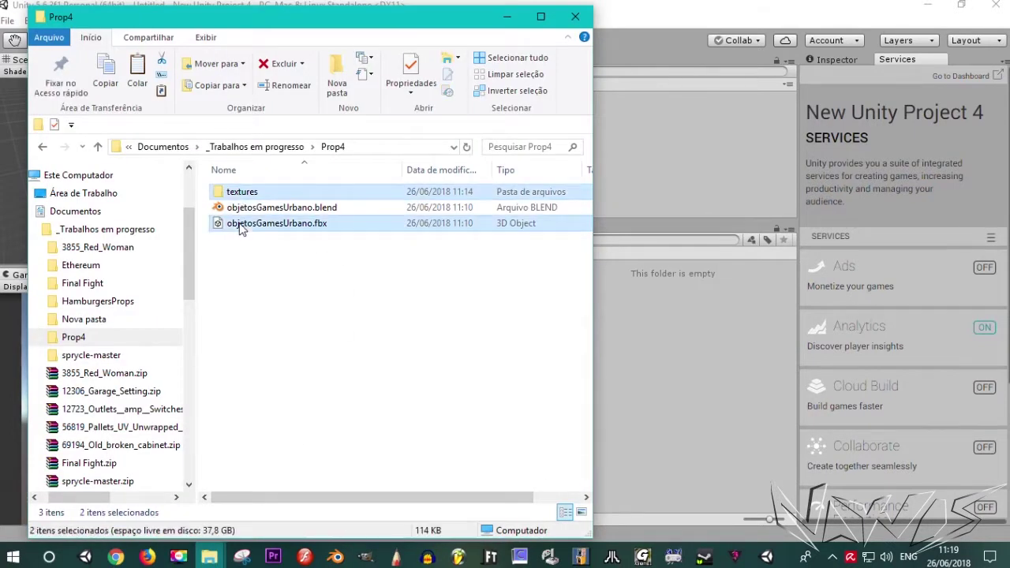
left_click_drag(272, 229, 513, 272)
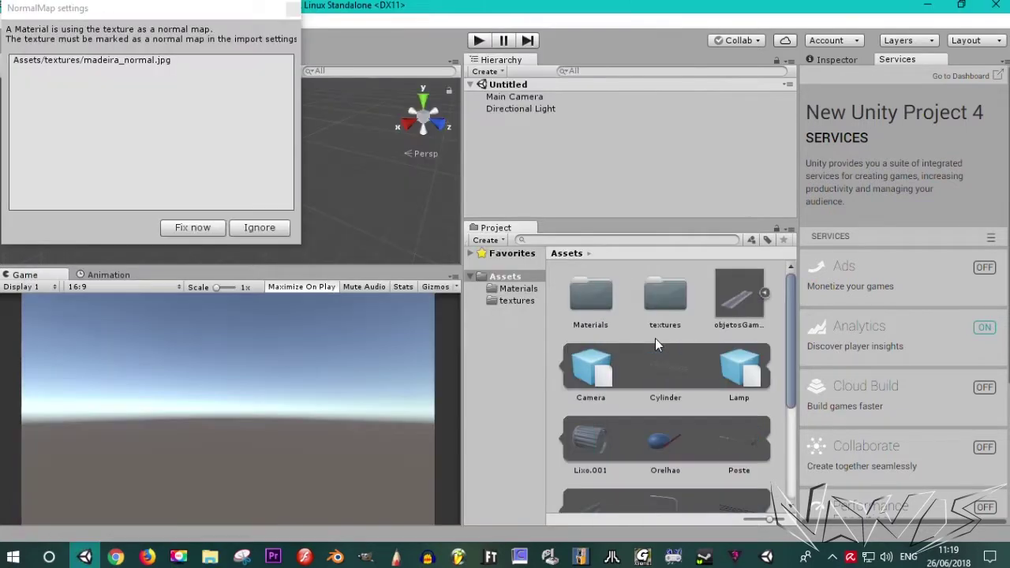
Step: Mark madeira_normal.jpg as a normal map, then dismiss the Lixo.001 context menu
left_click(86, 63)
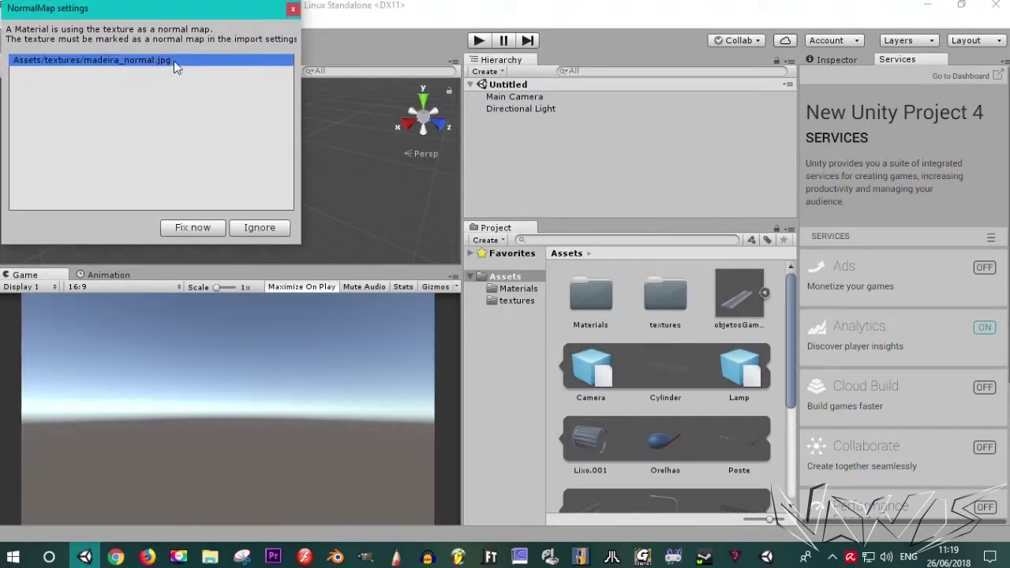
left_click(188, 228)
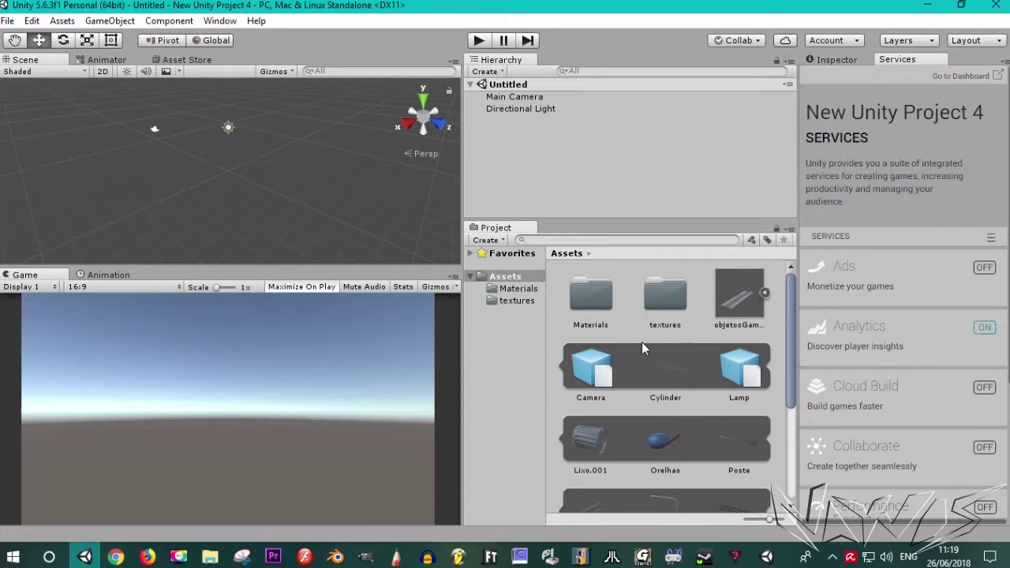
right_click(601, 455)
left_click(556, 476)
Step: Drag the objetosGamesUrbano model into the scene and zoom out to see the street and poles
left_click(732, 306)
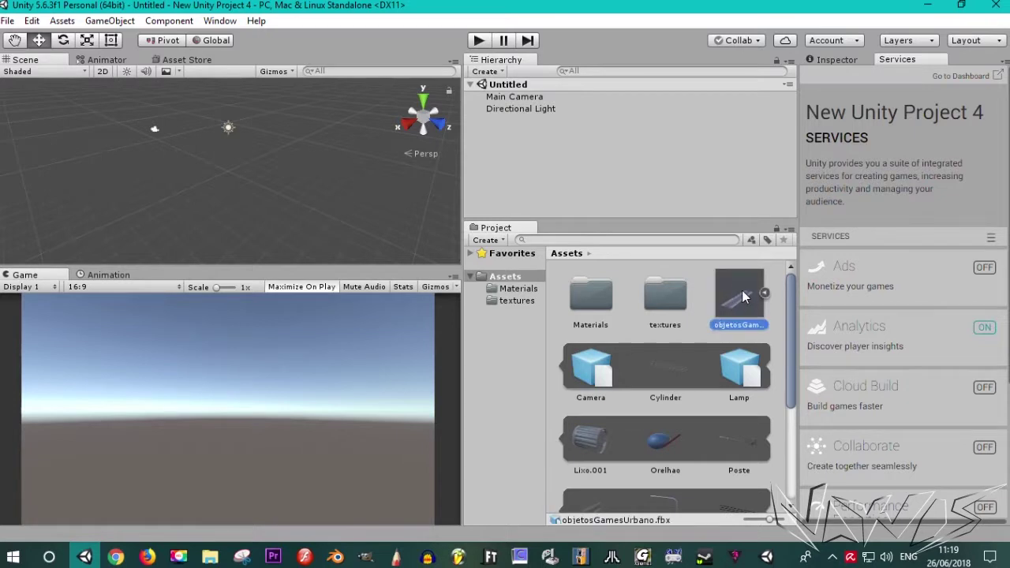
left_click_drag(742, 293, 536, 130)
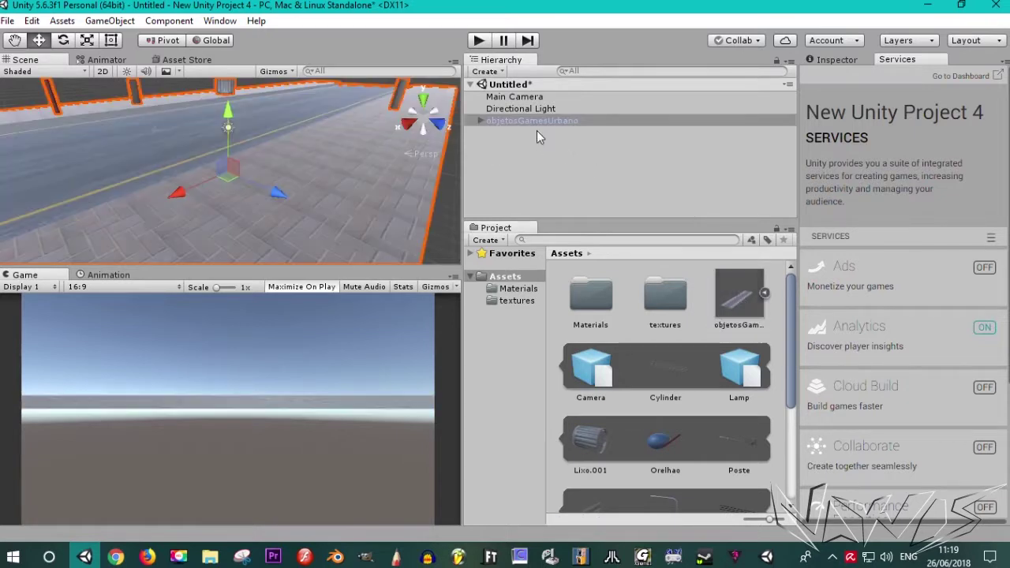
scroll(302, 160, "down", 3)
scroll(302, 159, "down", 3)
scroll(303, 163, "down", 3)
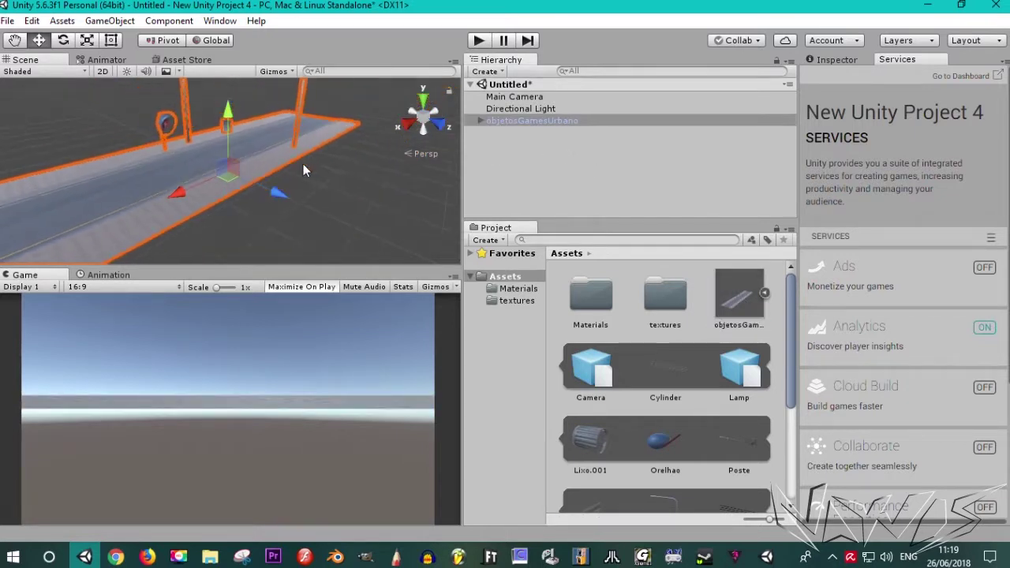
scroll(303, 164, "down", 2)
scroll(303, 163, "down", 2)
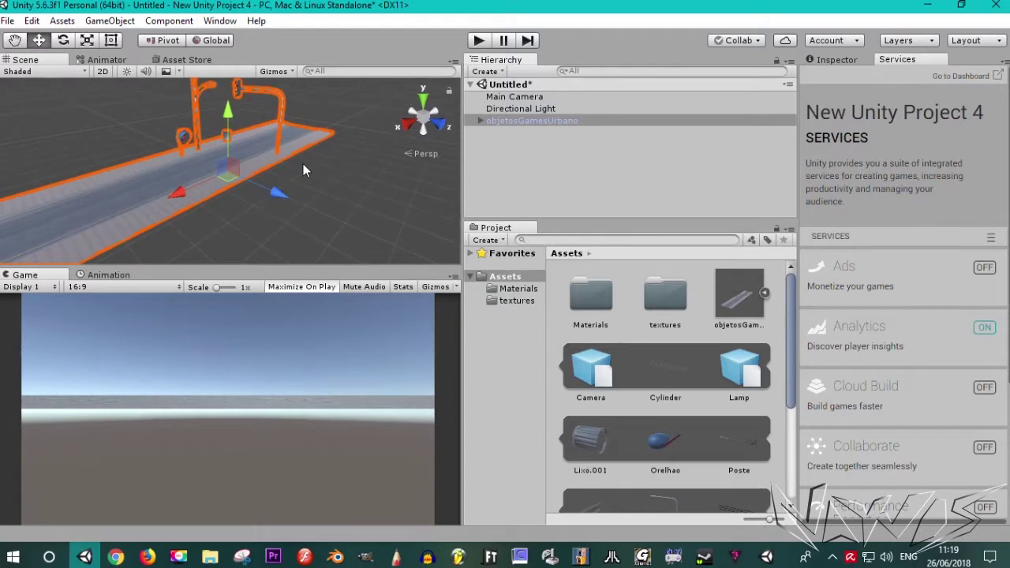
scroll(290, 168, "up", 2)
Step: Lower the Main Camera and bring it nearer the props, to position 0.2, 5.3, 6
left_click(514, 97)
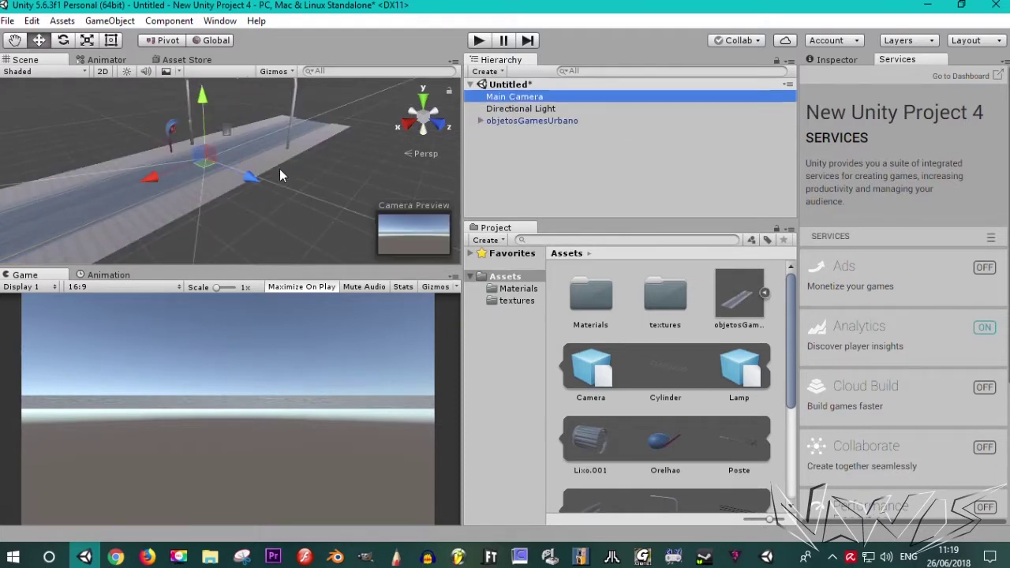
mouse_move(248, 170)
left_mouse_down()
mouse_move(180, 161)
mouse_move(143, 72)
left_mouse_up()
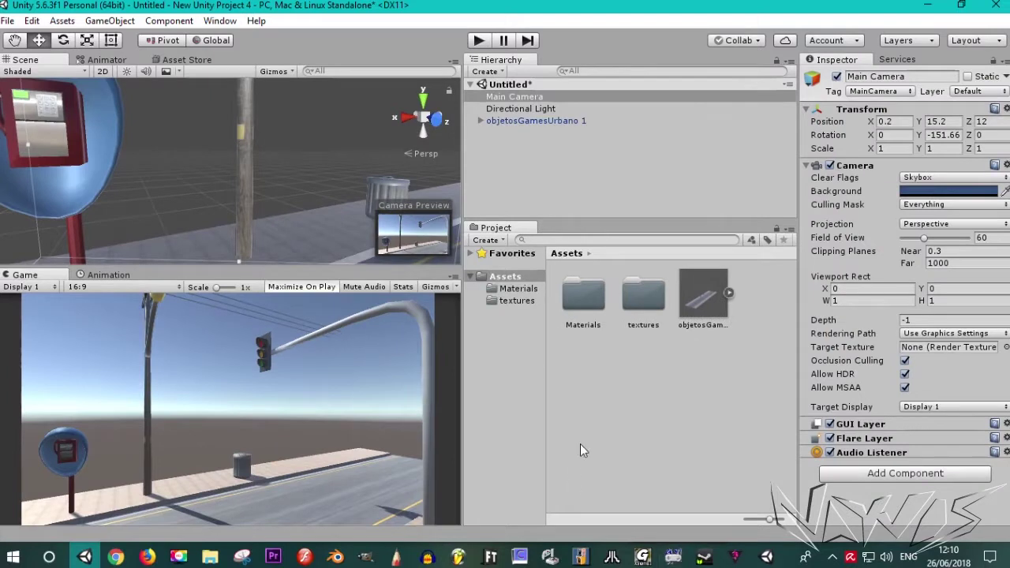
middle_click_drag(183, 173, 254, 174)
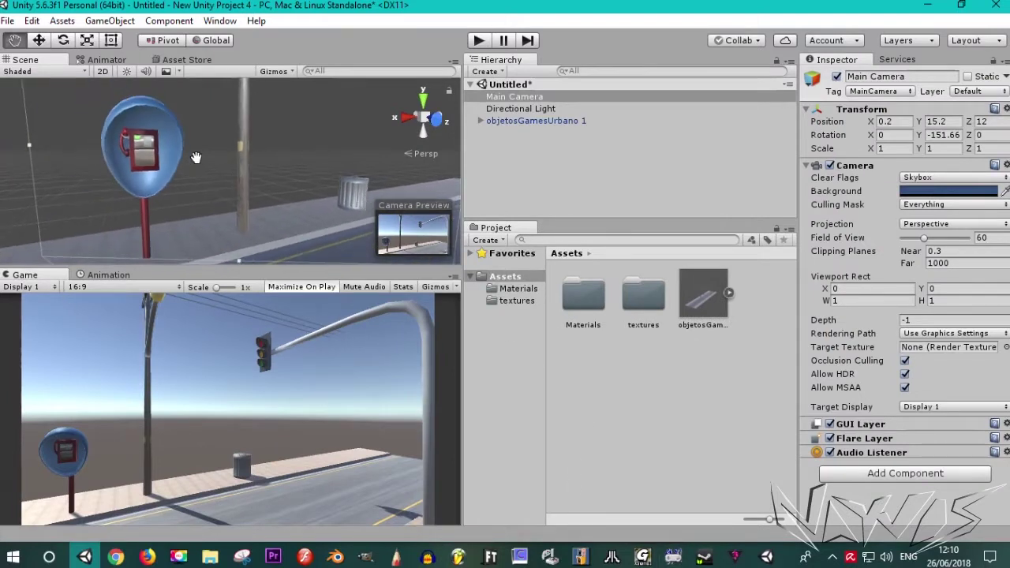
mouse_move(259, 172)
middle_mouse_down()
mouse_move(134, 131)
mouse_move(185, 179)
middle_mouse_up()
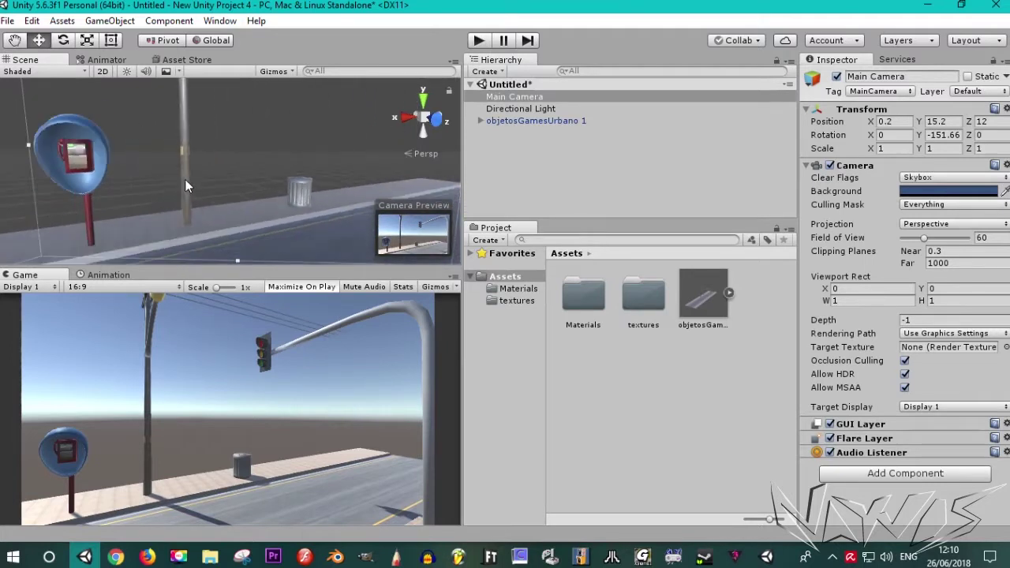
scroll(185, 183, "down", 2)
scroll(185, 189, "down", 1)
scroll(198, 158, "down", 2)
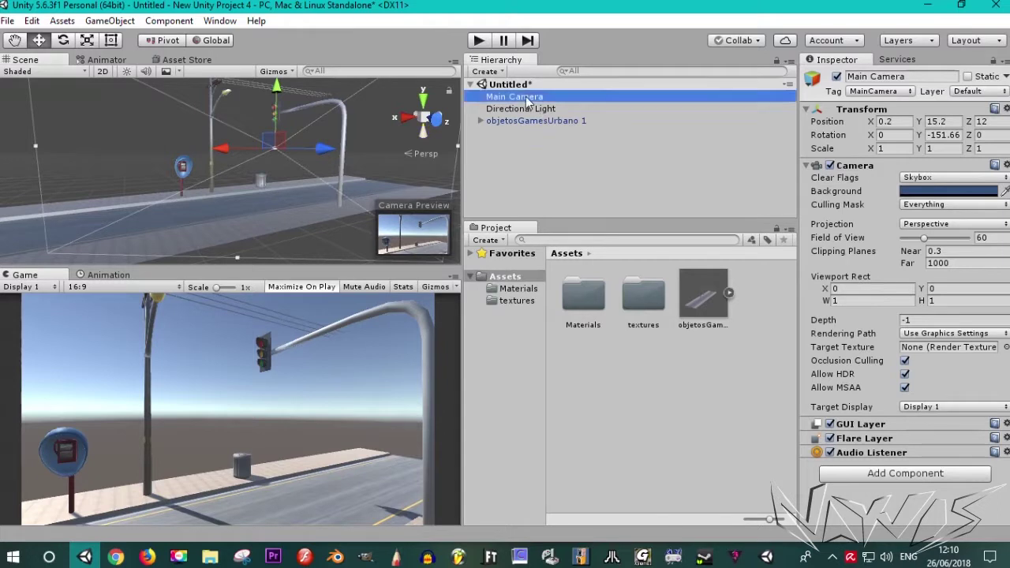
mouse_move(276, 100)
left_mouse_down()
mouse_move(278, 192)
mouse_move(282, 168)
left_mouse_up()
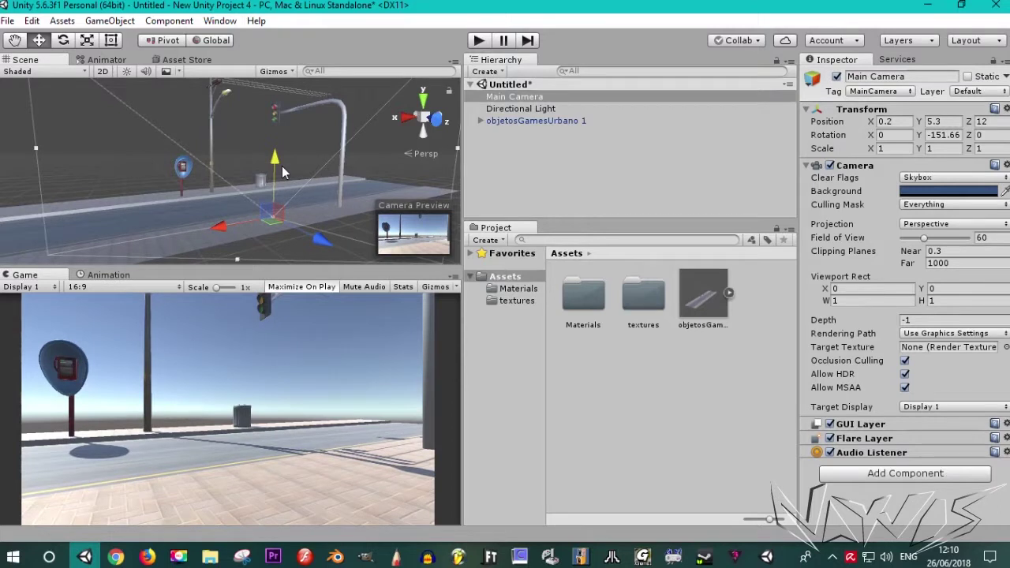
left_click_drag(320, 238, 298, 229)
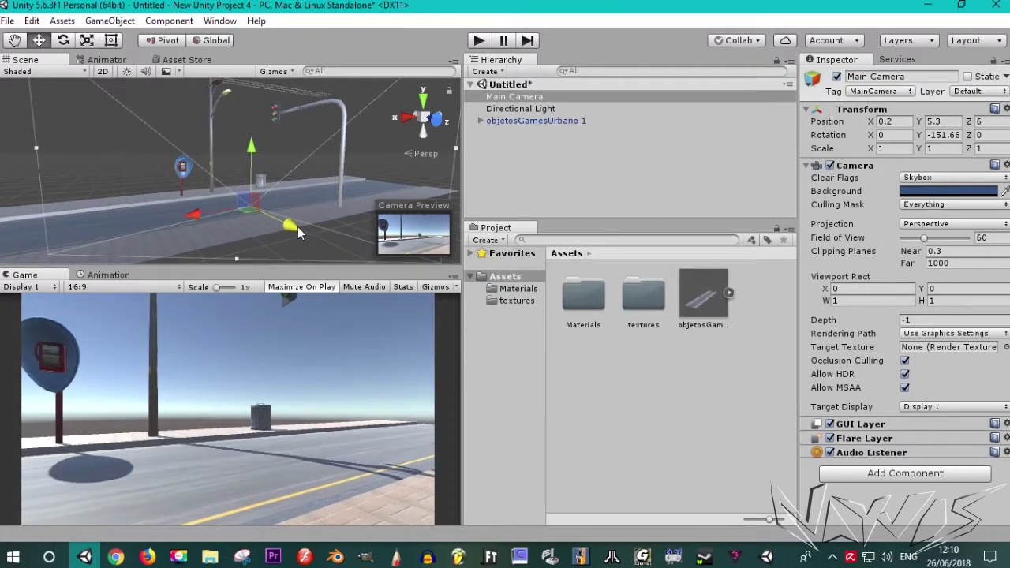
Step: Reselect Main Camera and slide it sideways toward the mailbox, raising it above the street
left_click(198, 210)
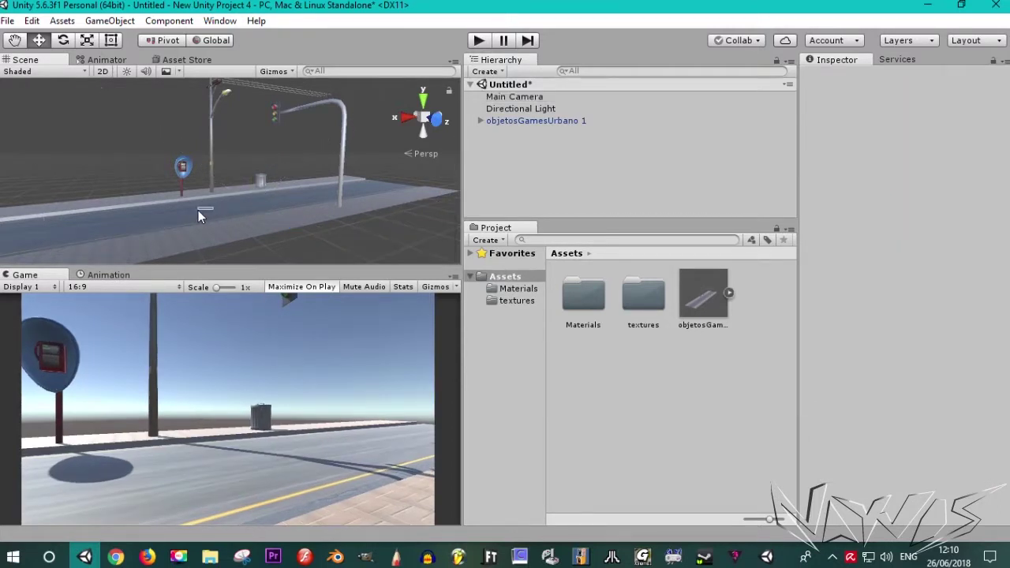
left_click(504, 98)
left_click_drag(196, 217, 157, 222)
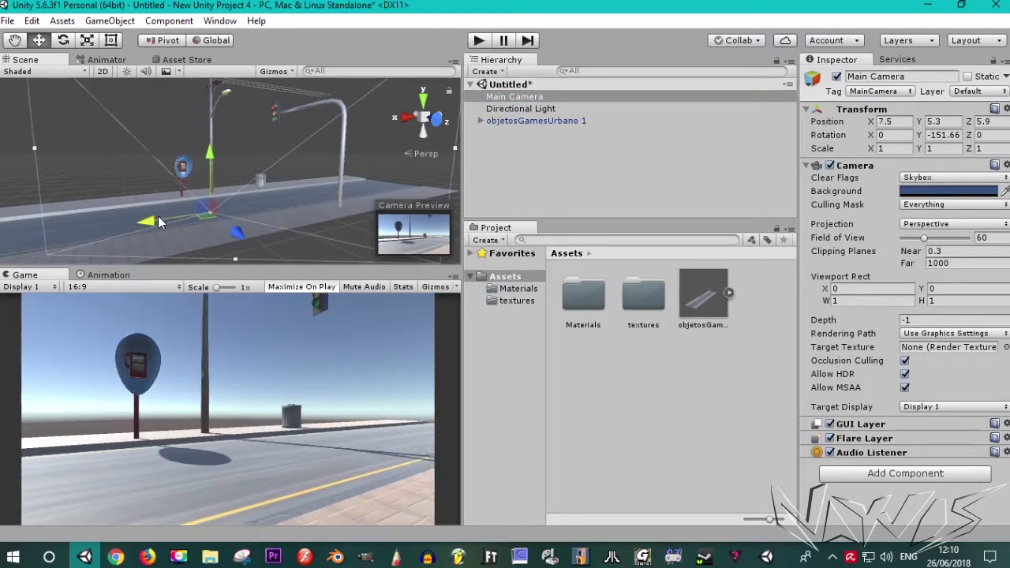
left_click_drag(240, 235, 198, 210)
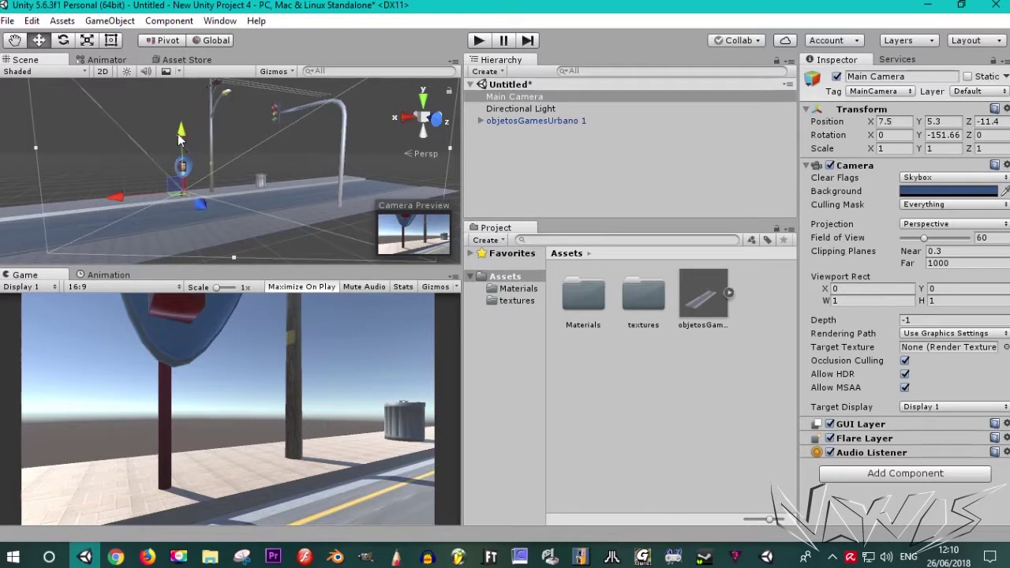
left_click_drag(180, 134, 237, 27)
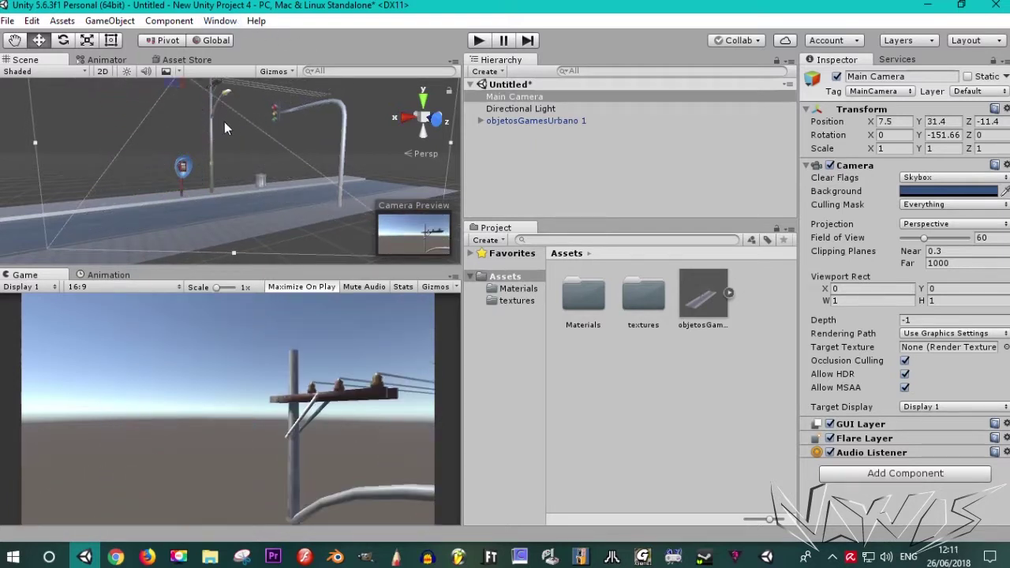
middle_click_drag(224, 129, 177, 188)
Step: Move the camera past the traffic light and down to sidewalk level at -12, 5.3, 14.2
left_click_drag(142, 158, 219, 174)
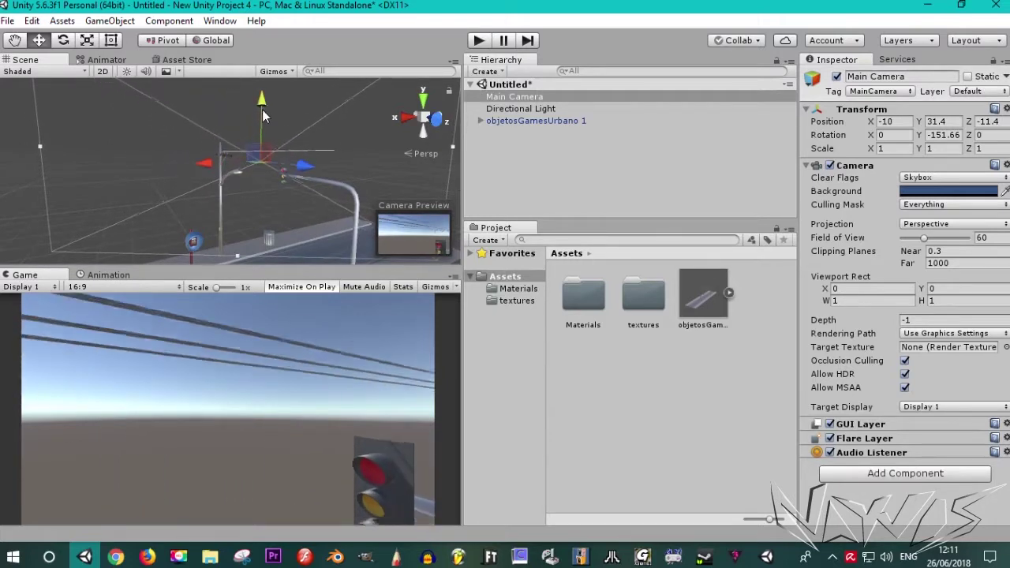
left_click_drag(262, 109, 261, 120)
left_click_drag(209, 185, 262, 188)
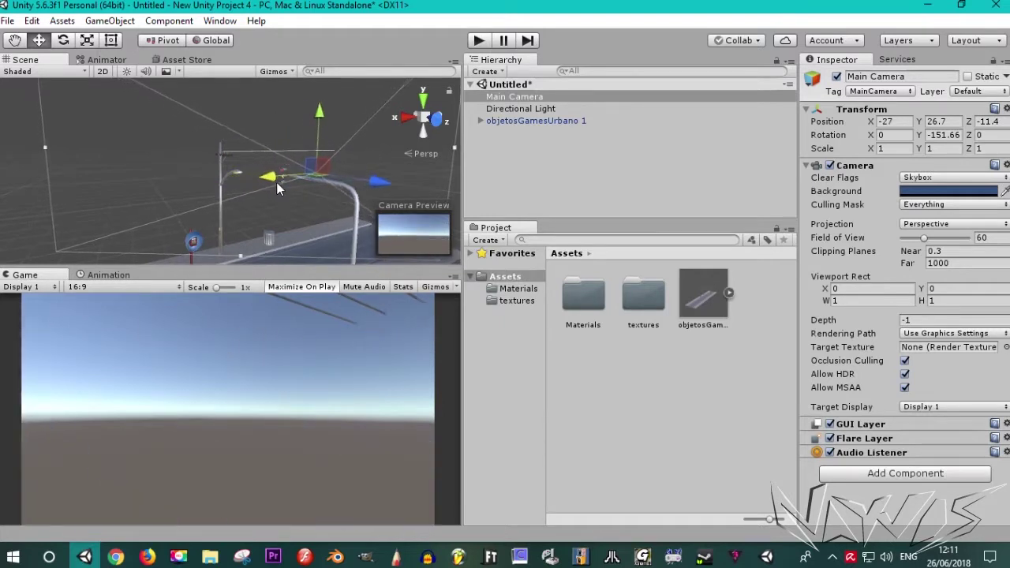
left_click_drag(274, 182, 218, 188)
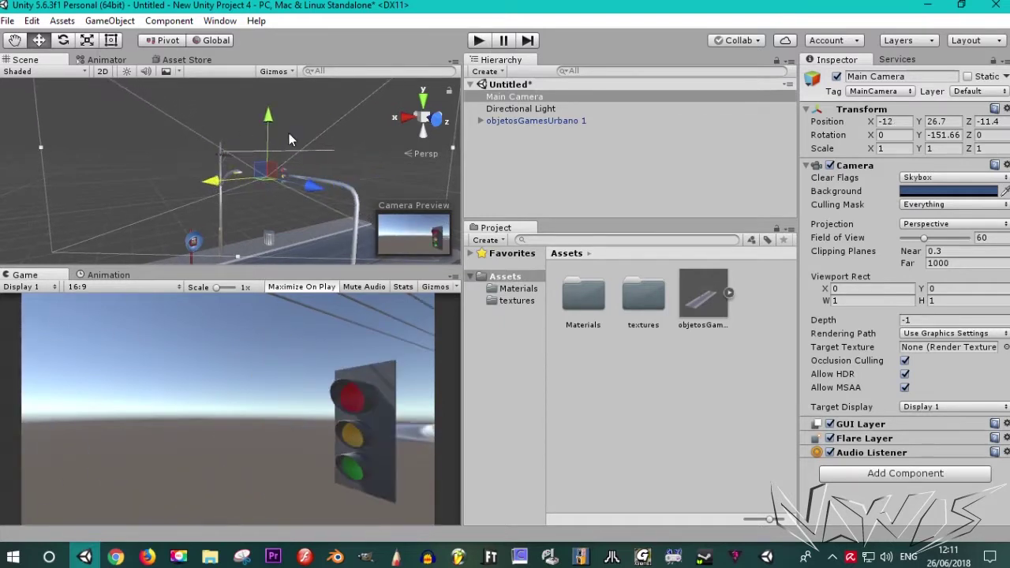
mouse_move(310, 191)
left_mouse_down()
mouse_move(358, 207)
mouse_move(335, 180)
left_mouse_up()
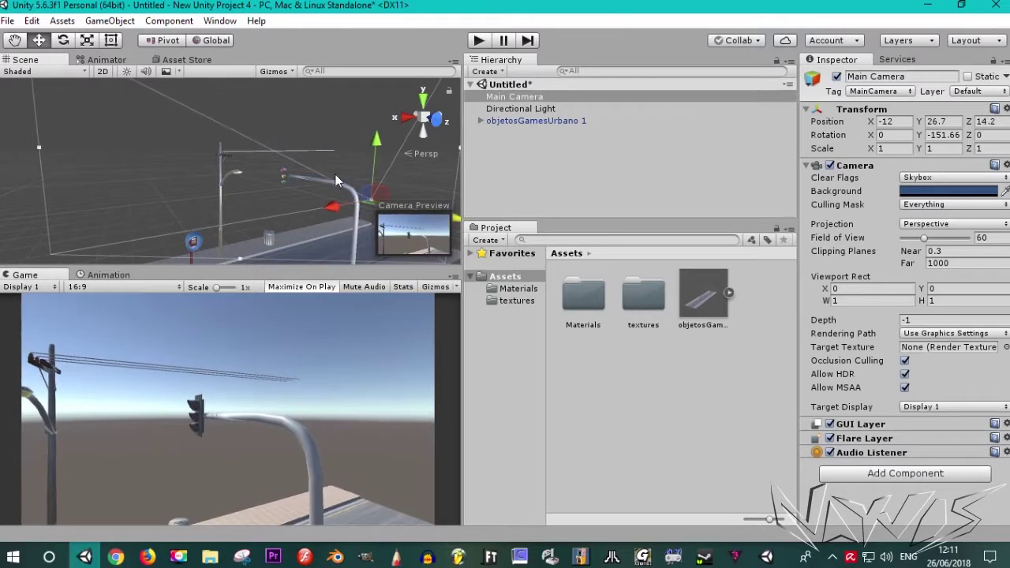
left_click_drag(374, 143, 378, 180)
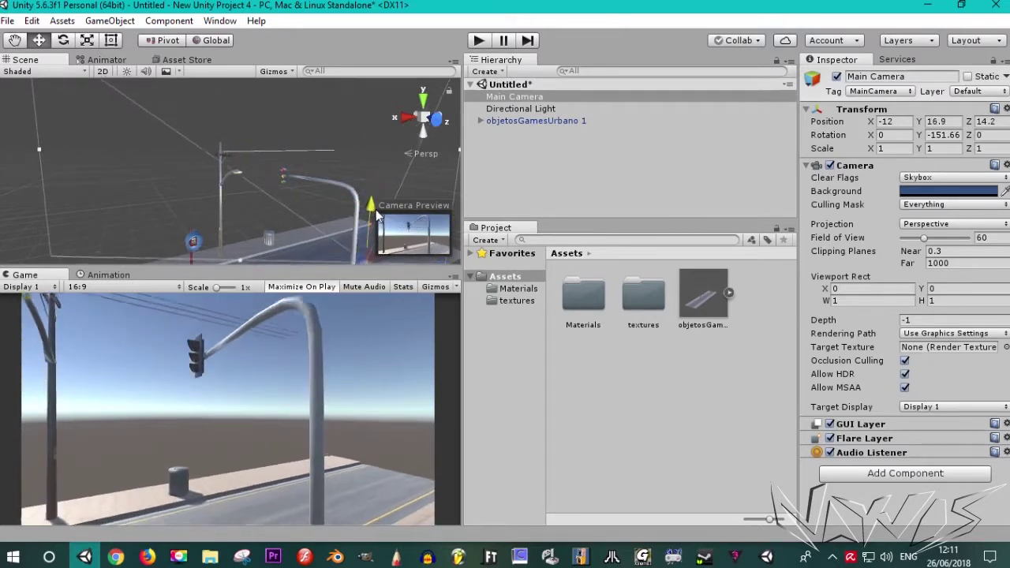
left_click_drag(376, 214, 366, 286)
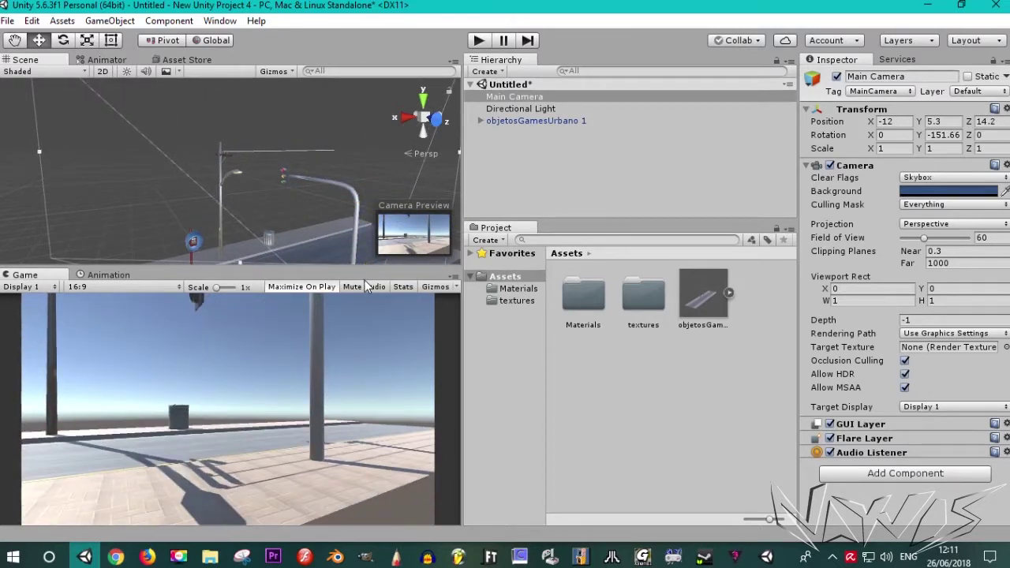
scroll(339, 193, "down", 2)
Step: Move the camera along the street to Z -14.3 and rotate it to look down the road
scroll(336, 209, "down", 3)
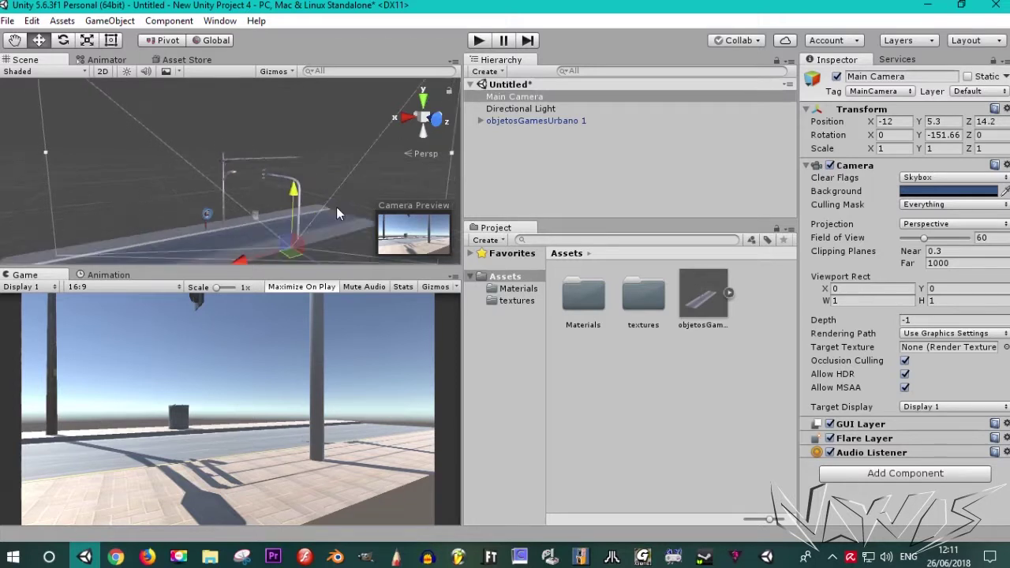
mouse_move(311, 256)
left_mouse_down()
mouse_move(240, 211)
mouse_move(190, 224)
mouse_move(253, 240)
left_mouse_up()
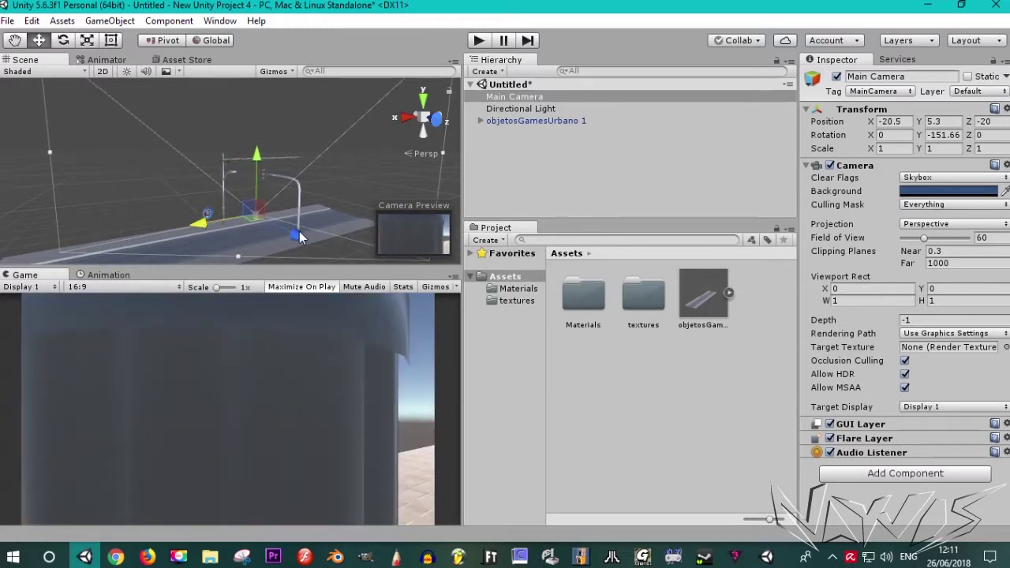
left_click_drag(294, 234, 298, 234)
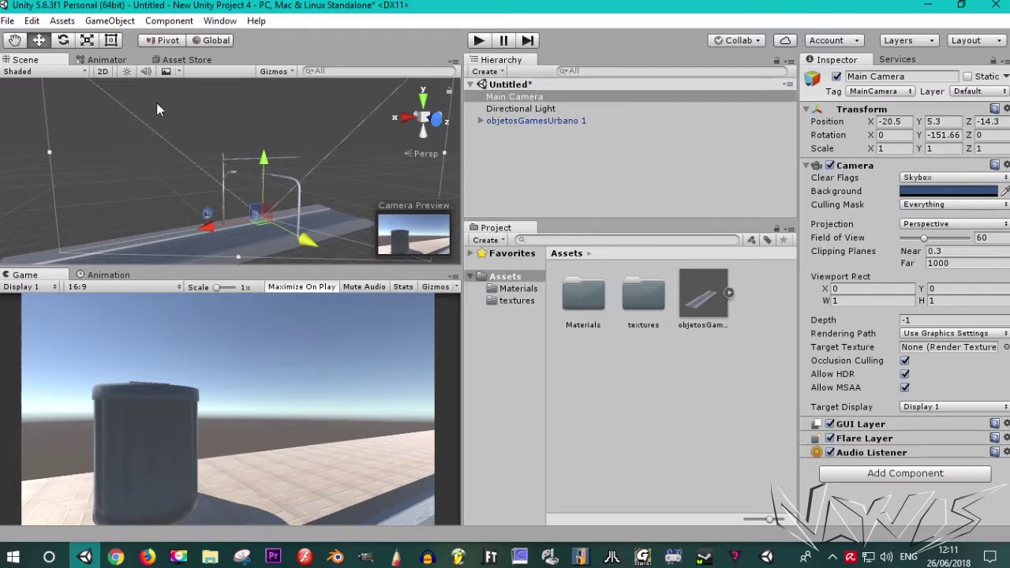
left_click(63, 40)
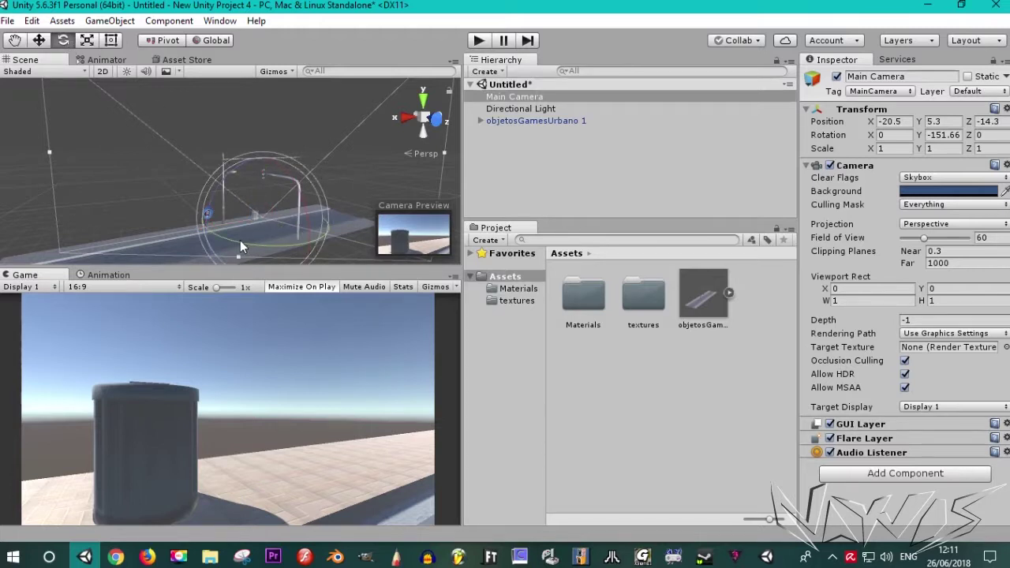
left_click_drag(250, 245, 530, 270)
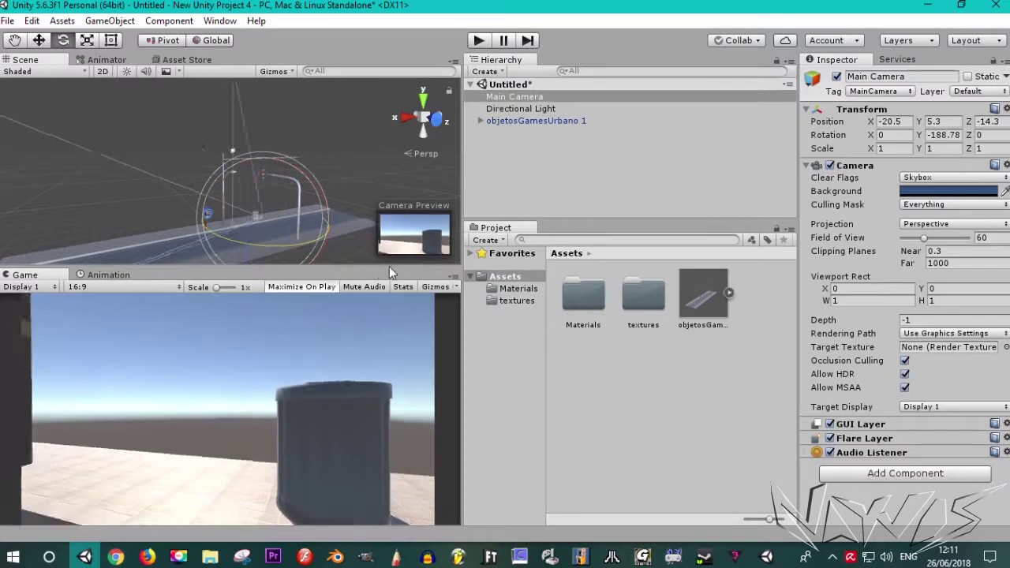